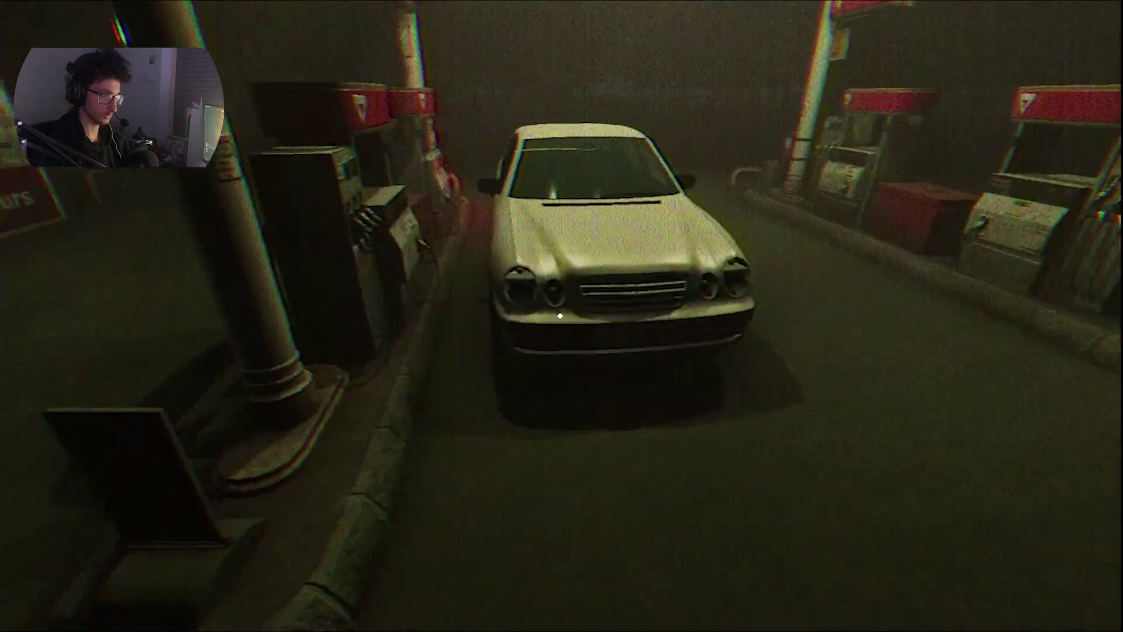
pyautogui.press('w')
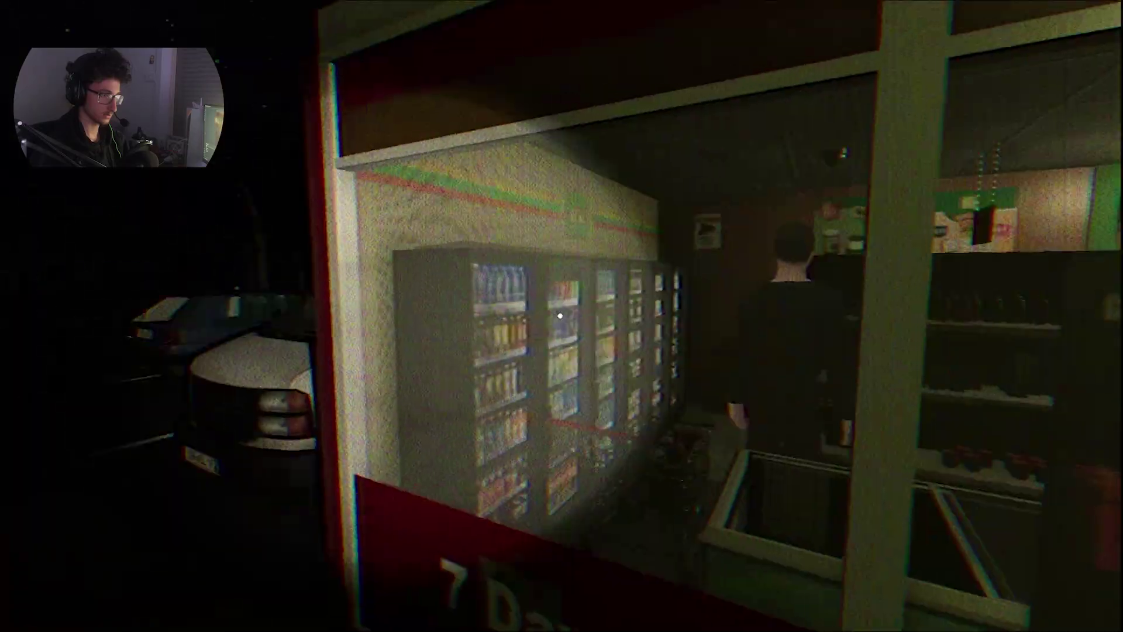
pyautogui.press('w')
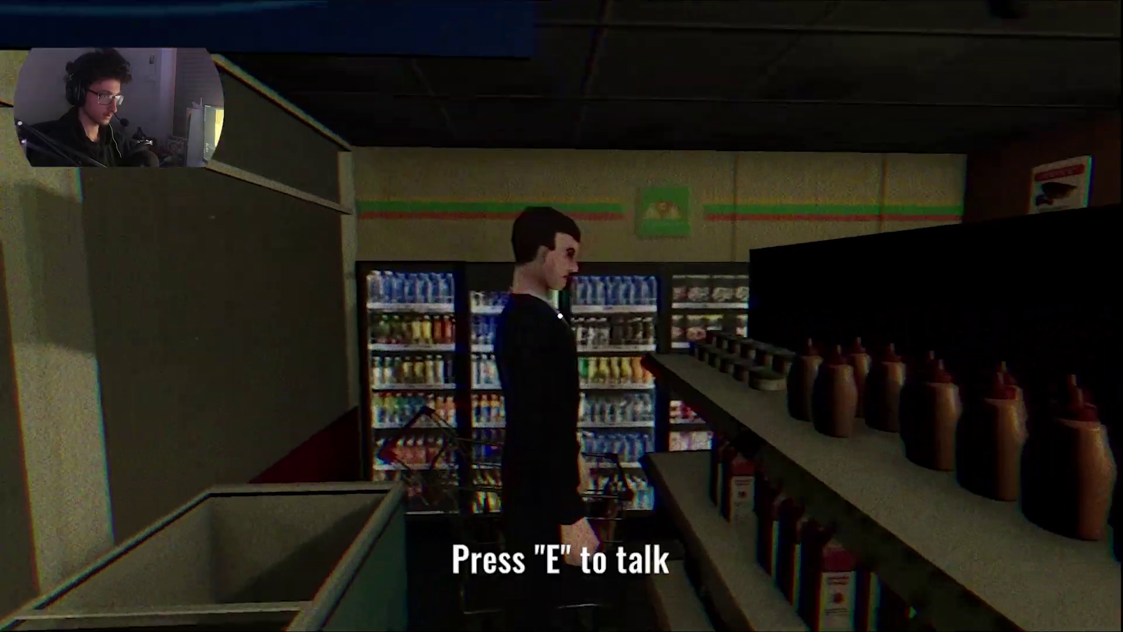
pyautogui.press('e')
pyautogui.click(560, 315)
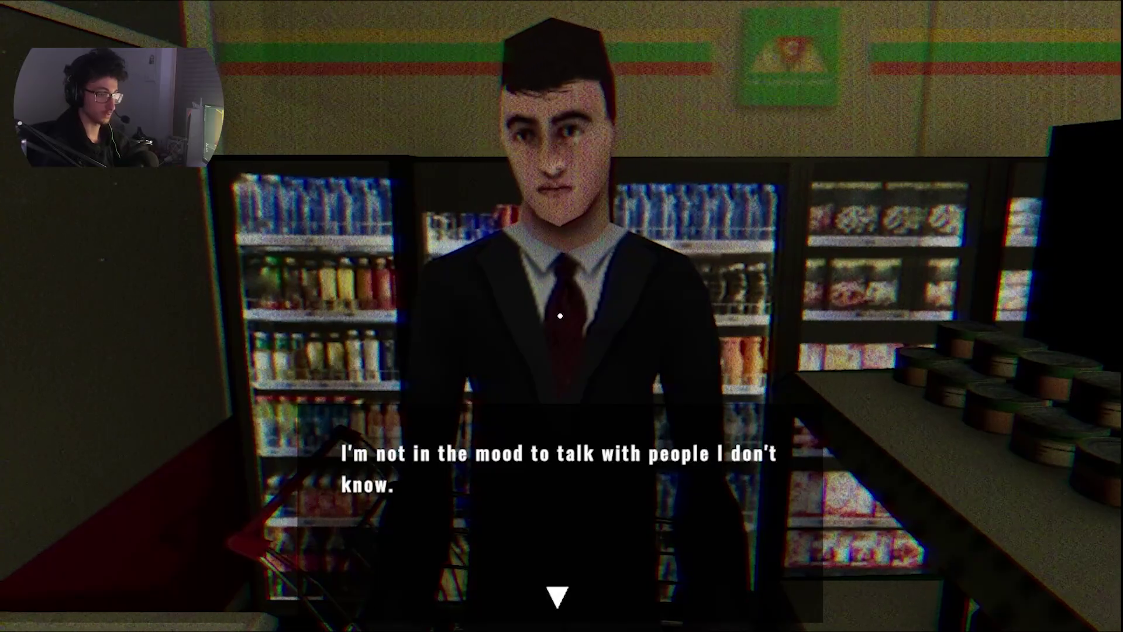
pyautogui.click(559, 315)
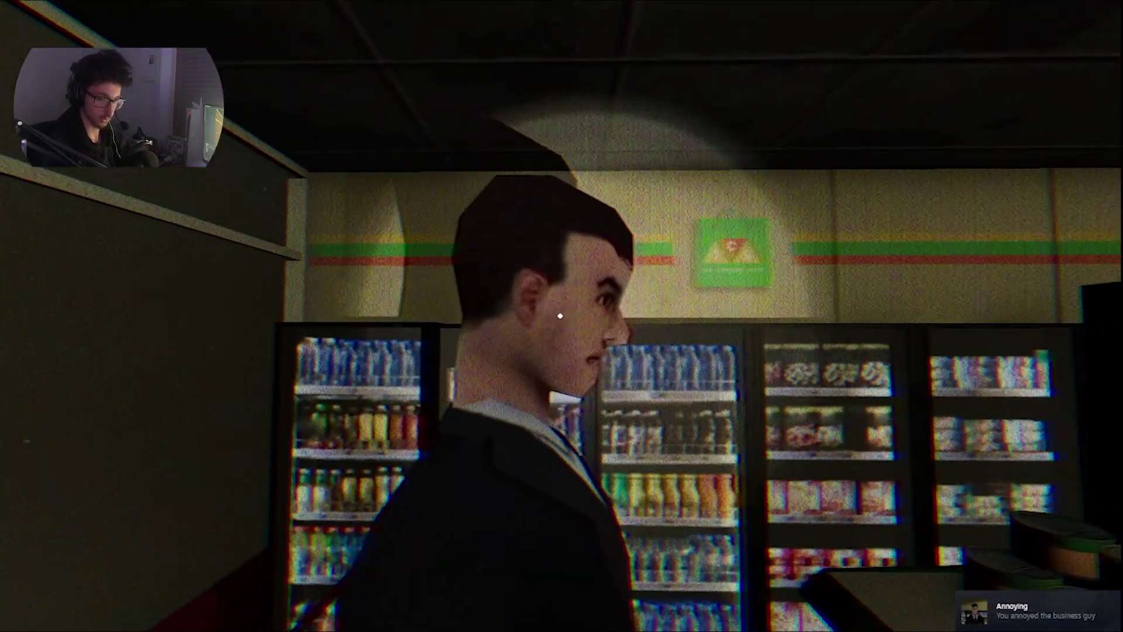
pyautogui.press('w')
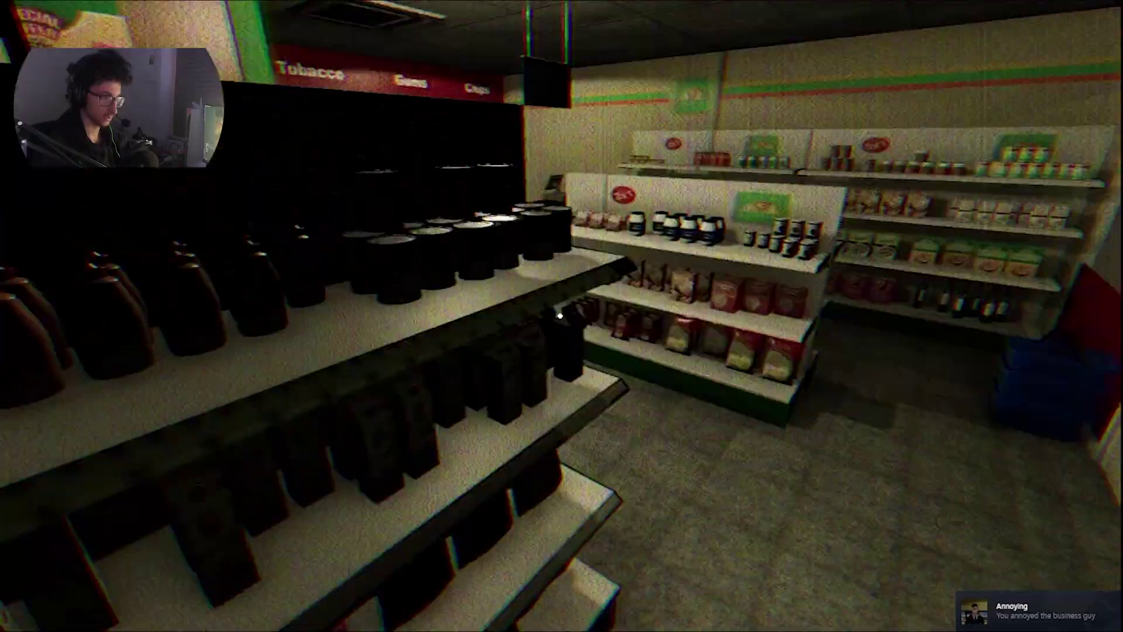
pyautogui.press('w')
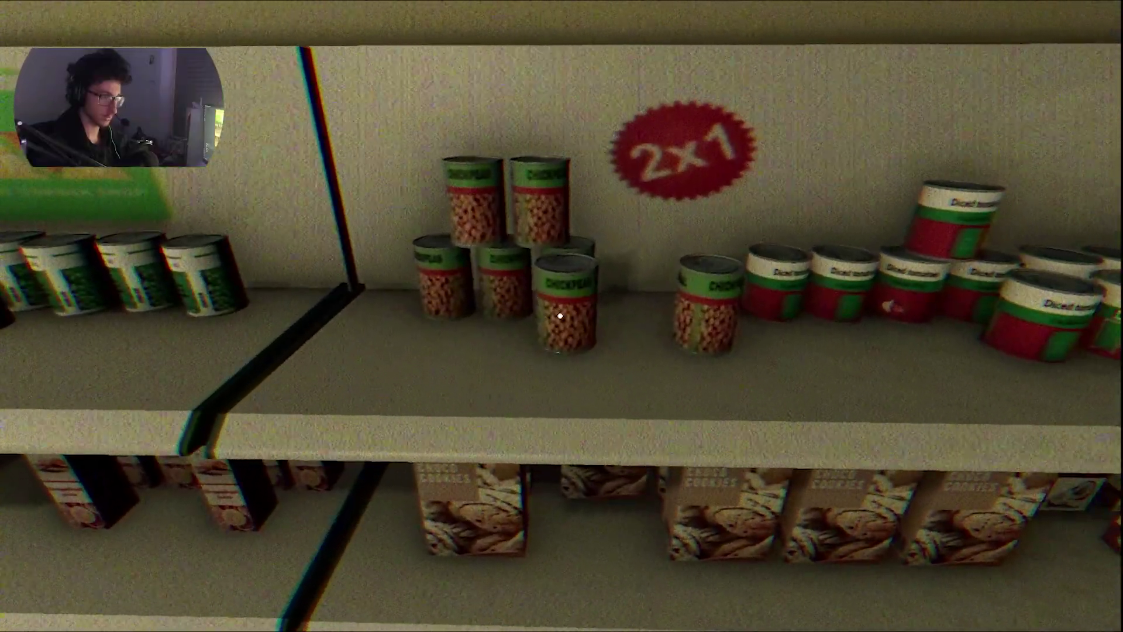
pyautogui.press('w')
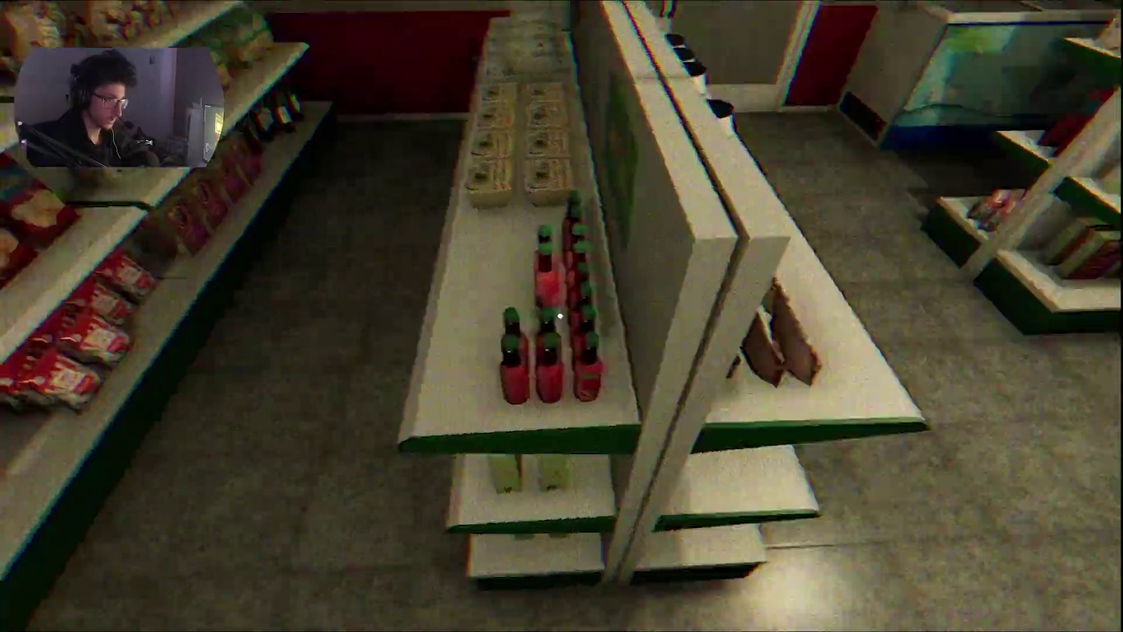
pyautogui.press('e')
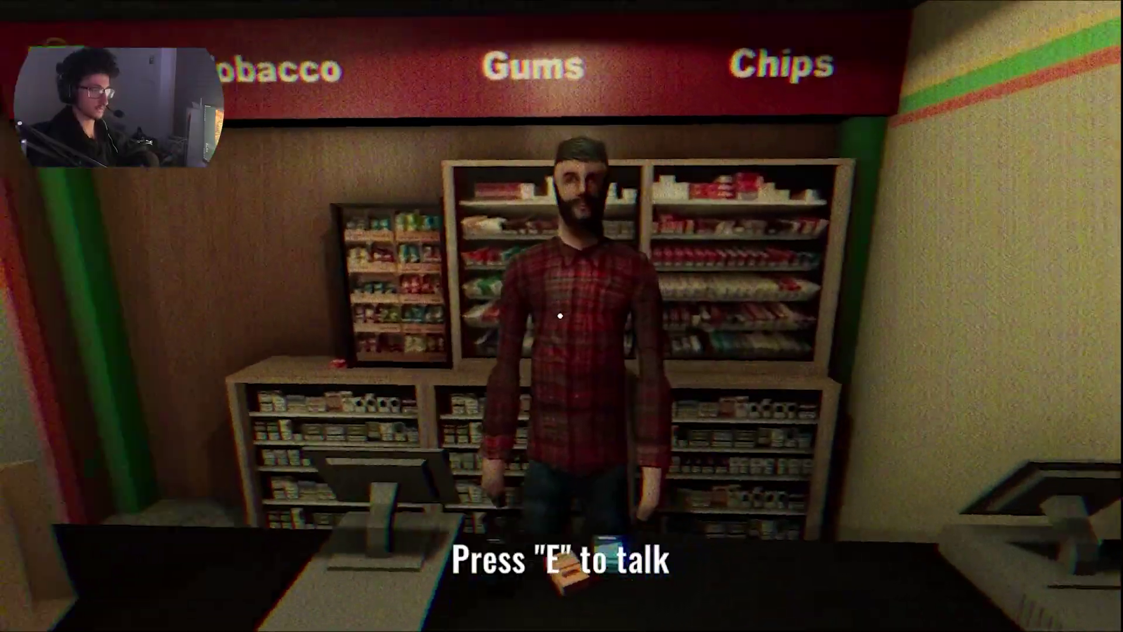
pyautogui.press('e')
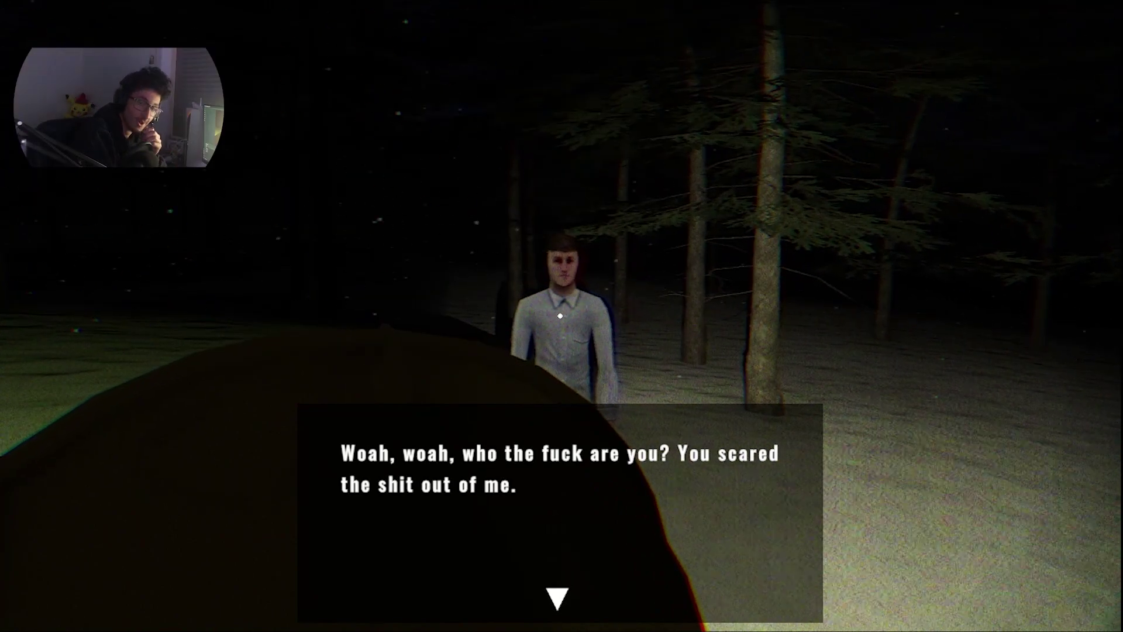
pyautogui.click(562, 316)
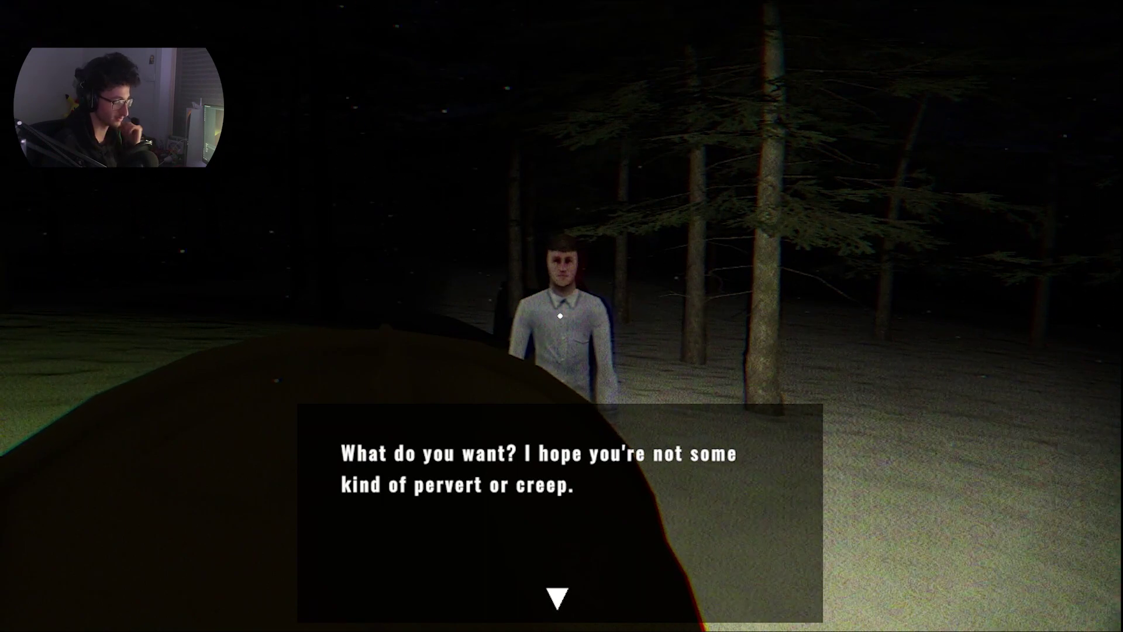
pyautogui.click(561, 316)
pyautogui.click(561, 317)
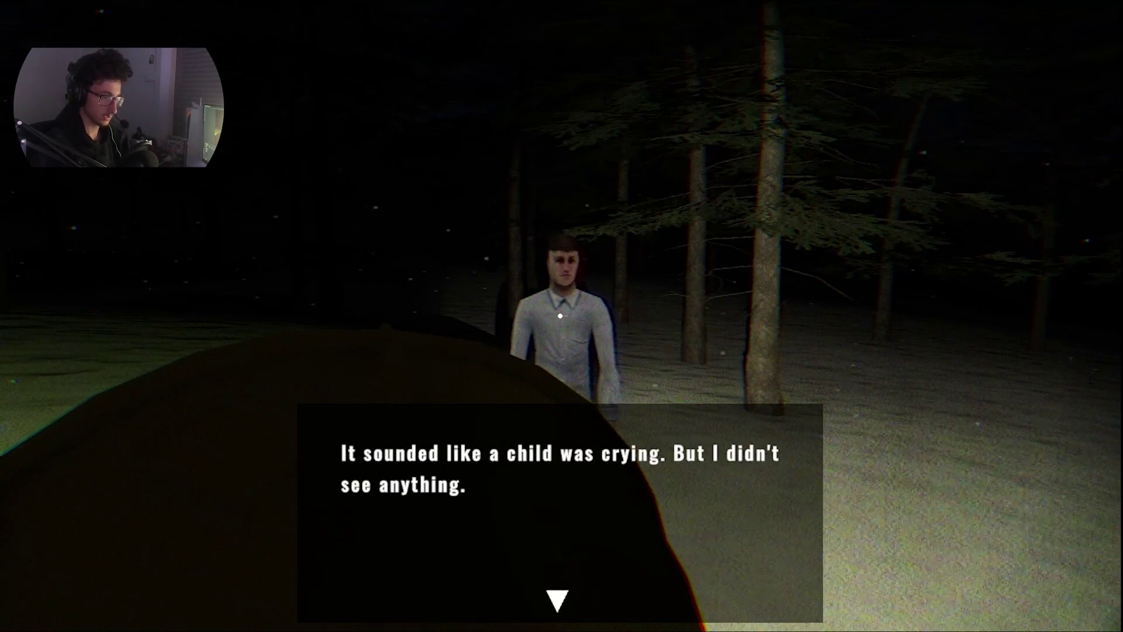
pyautogui.click(562, 316)
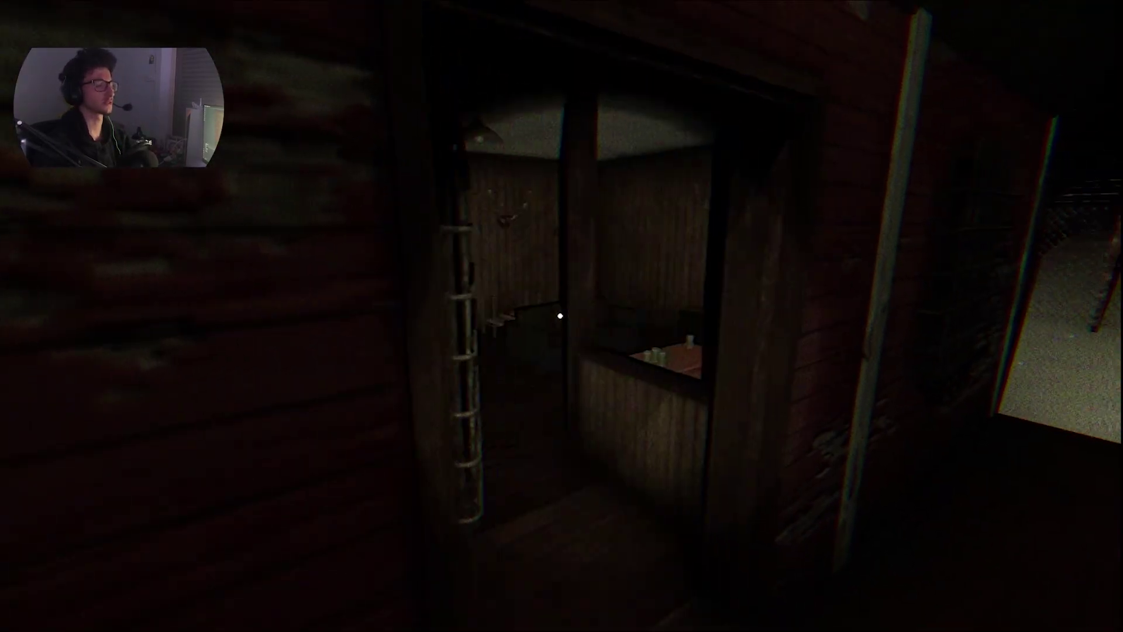
pyautogui.press('w')
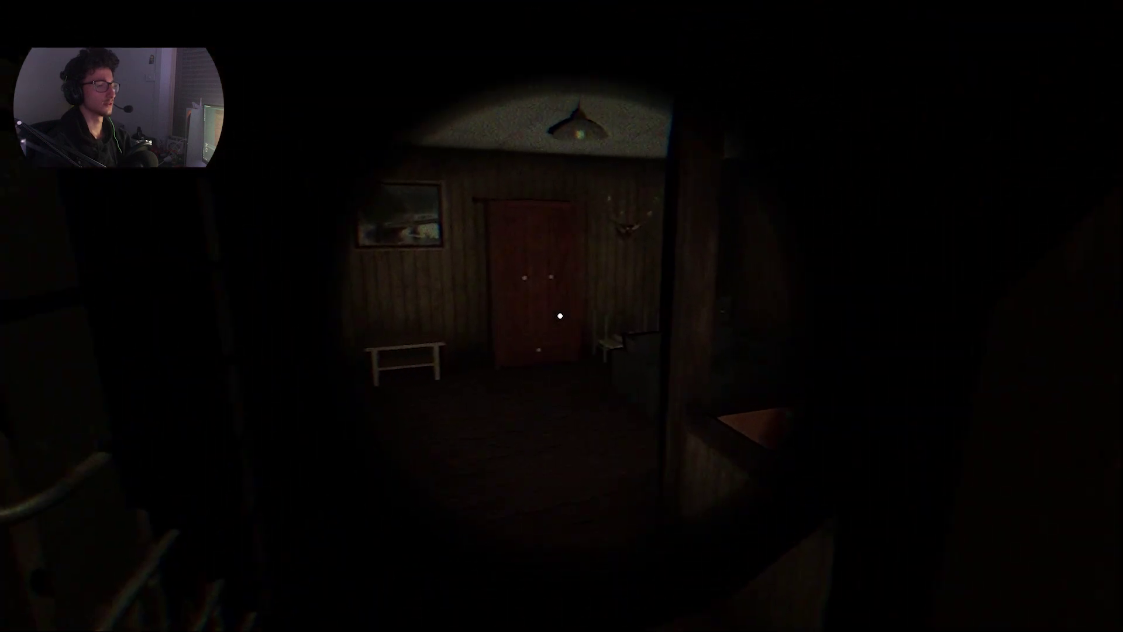
pyautogui.press('w')
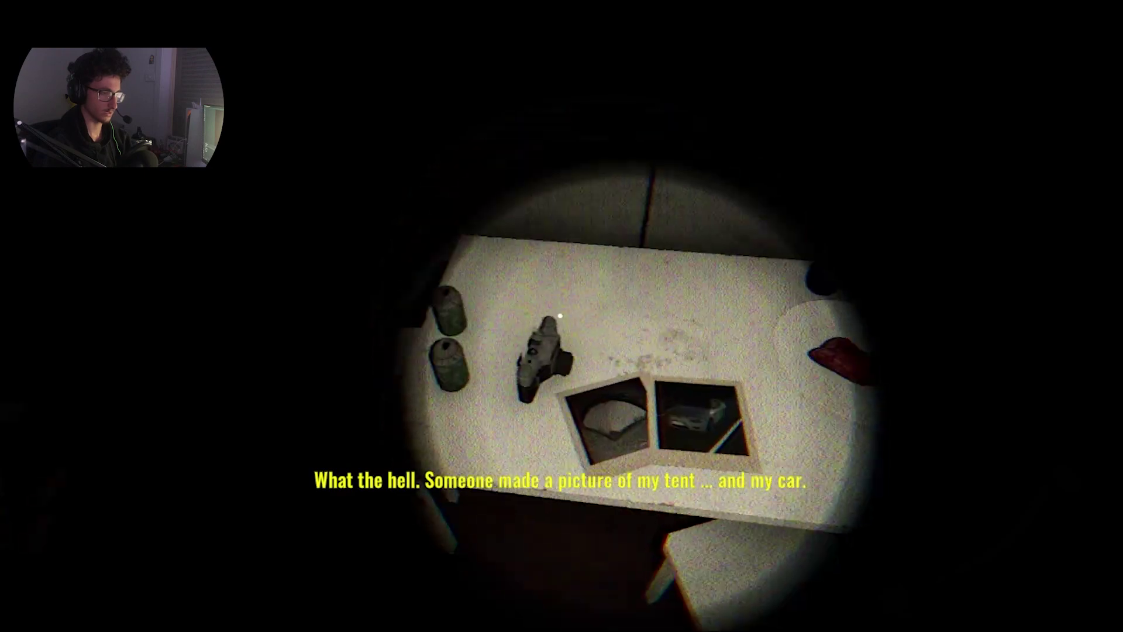
pyautogui.press('w')
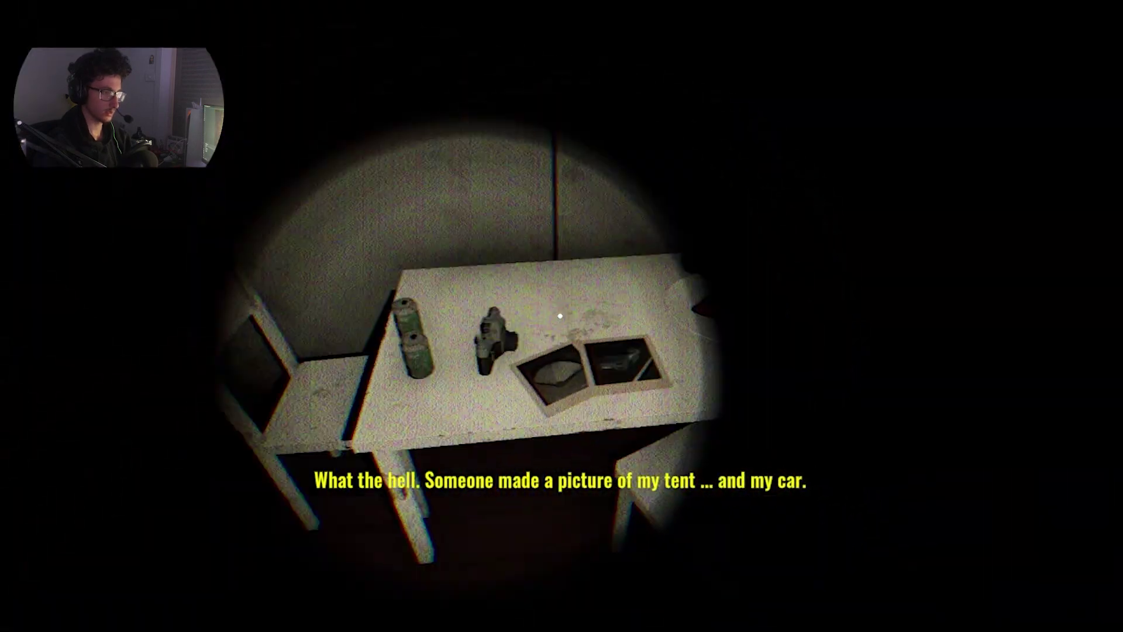
pyautogui.press('w')
pyautogui.press('w')
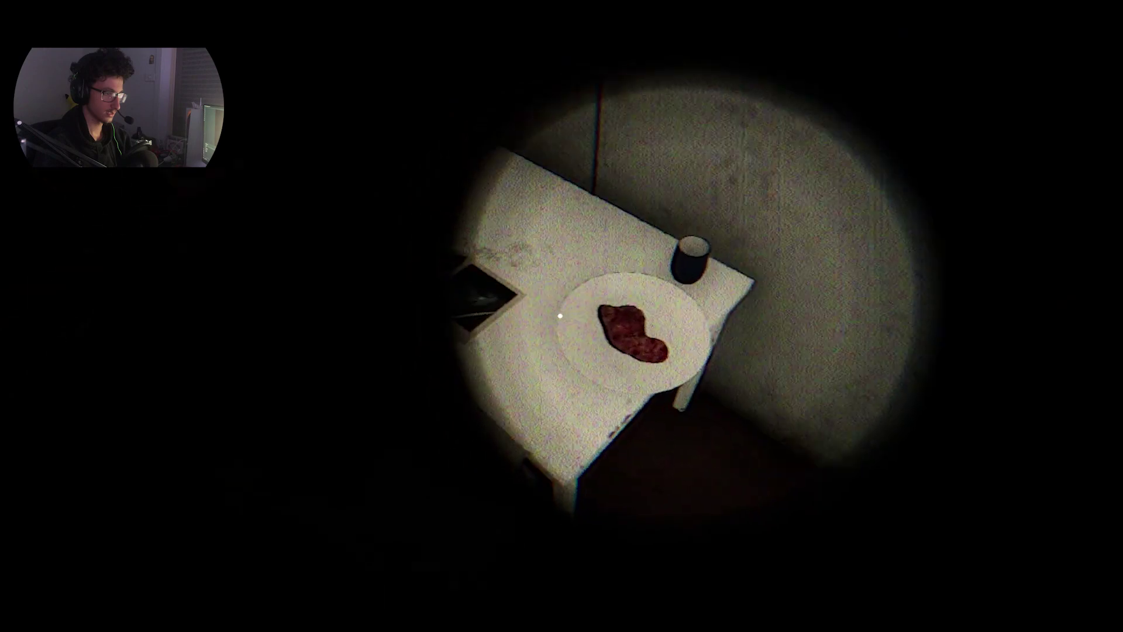
pyautogui.press('w')
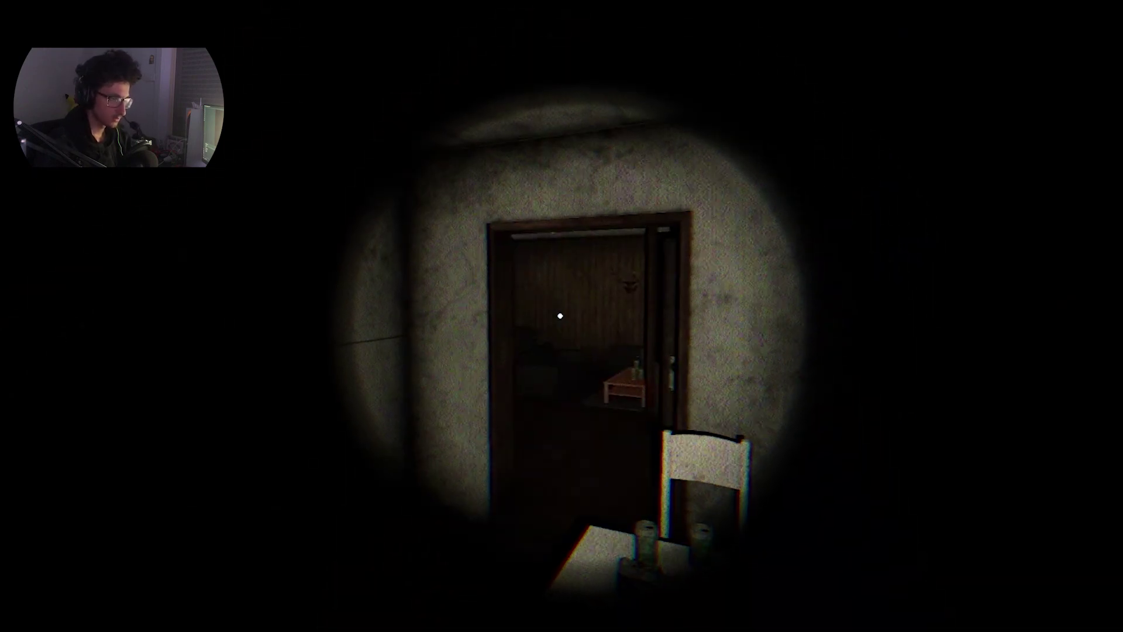
pyautogui.press('w')
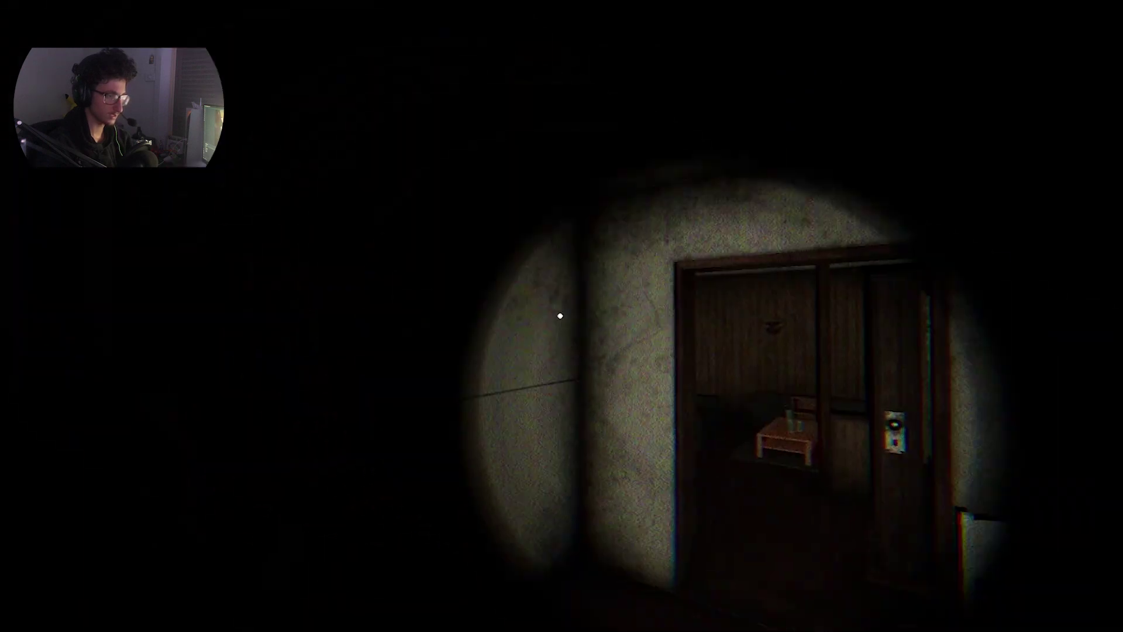
pyautogui.press('w')
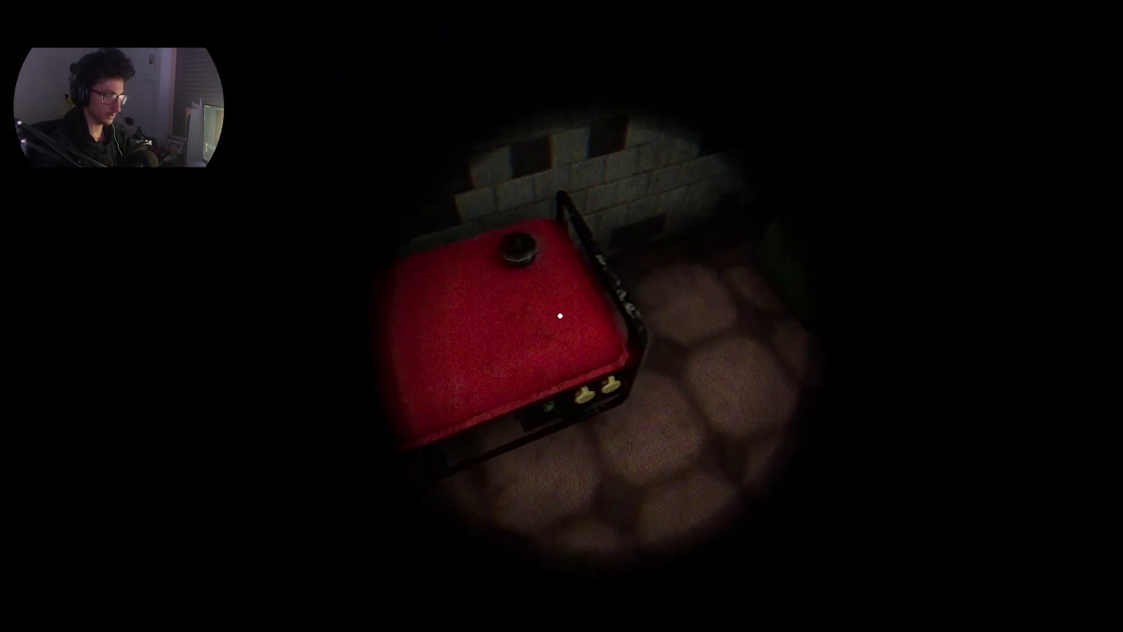
pyautogui.press('w')
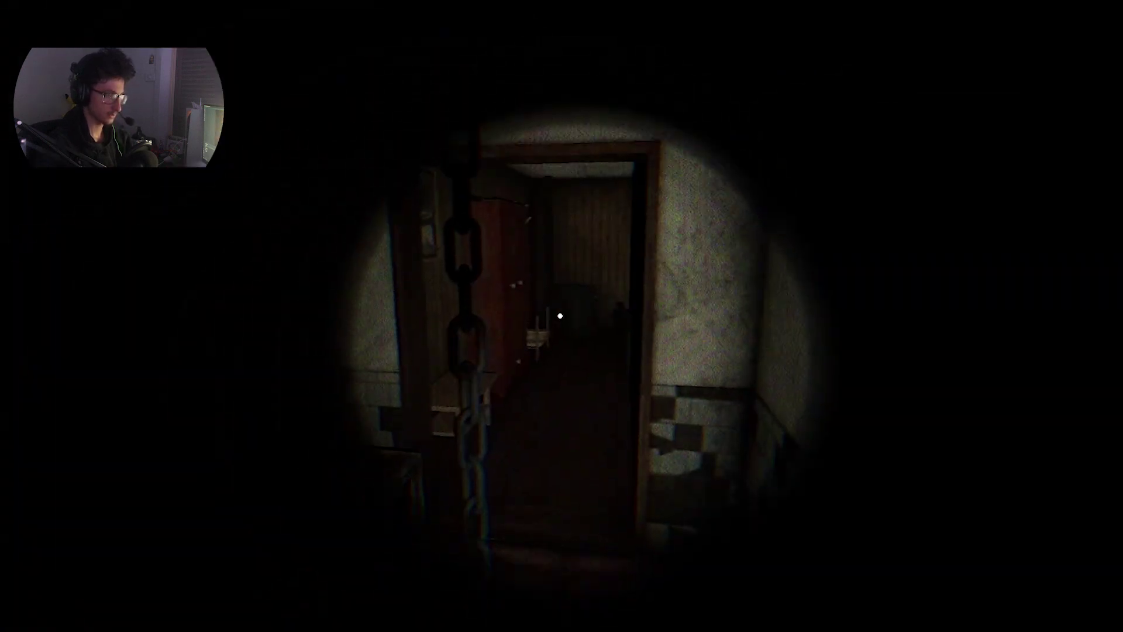